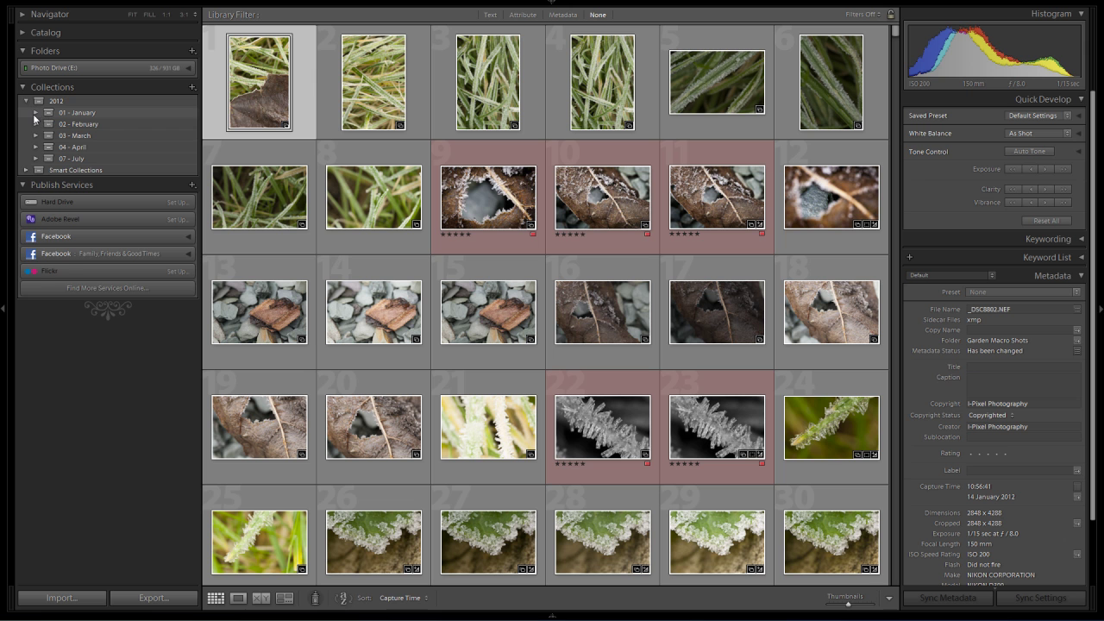
# - Begin a new top-level collection set named 'Macro', after briefly expanding 01 - January
pyautogui.click(35, 113)
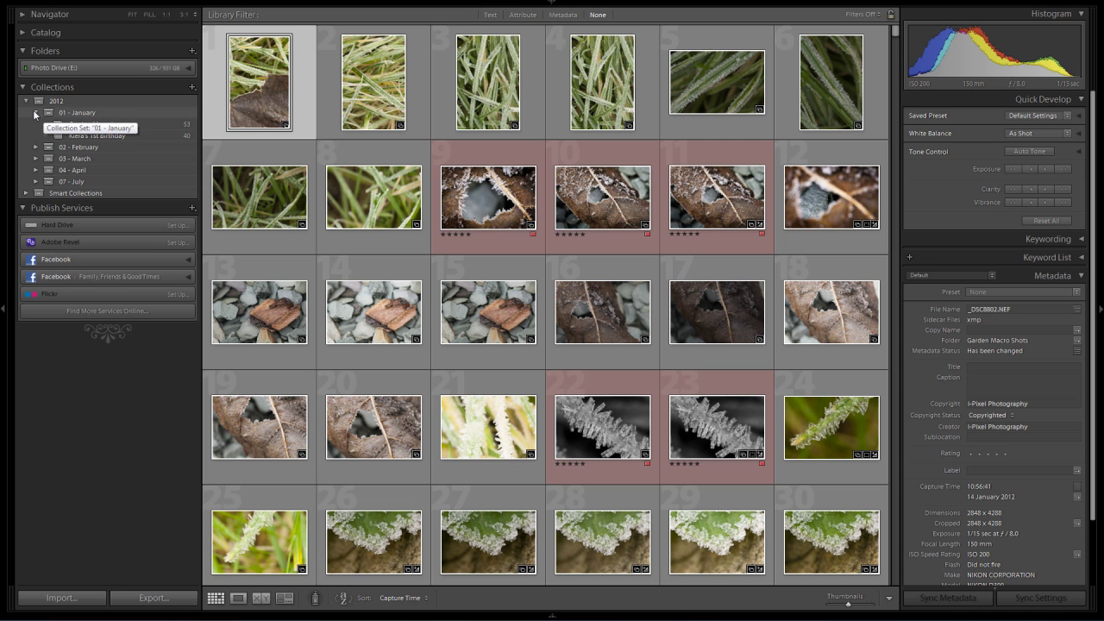
pyautogui.click(35, 114)
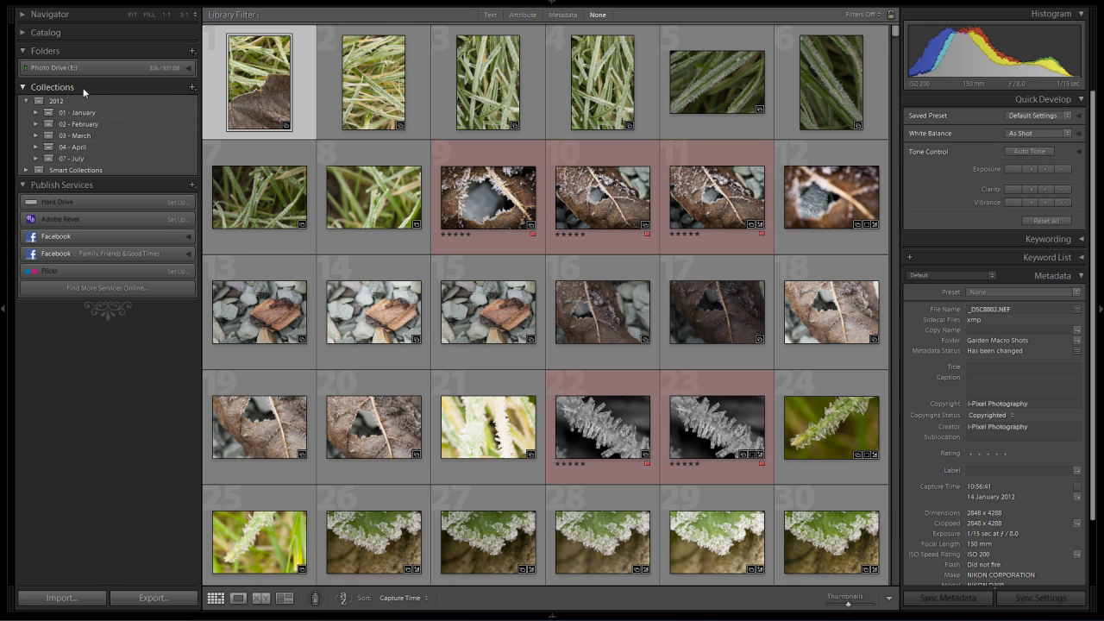
pyautogui.click(192, 87)
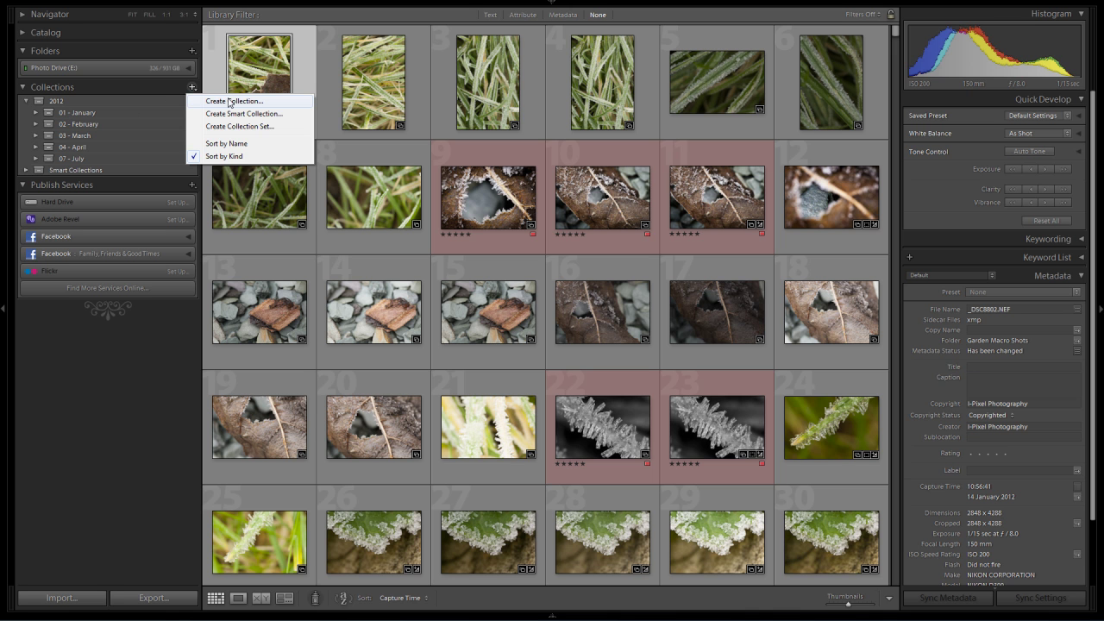
pyautogui.click(233, 127)
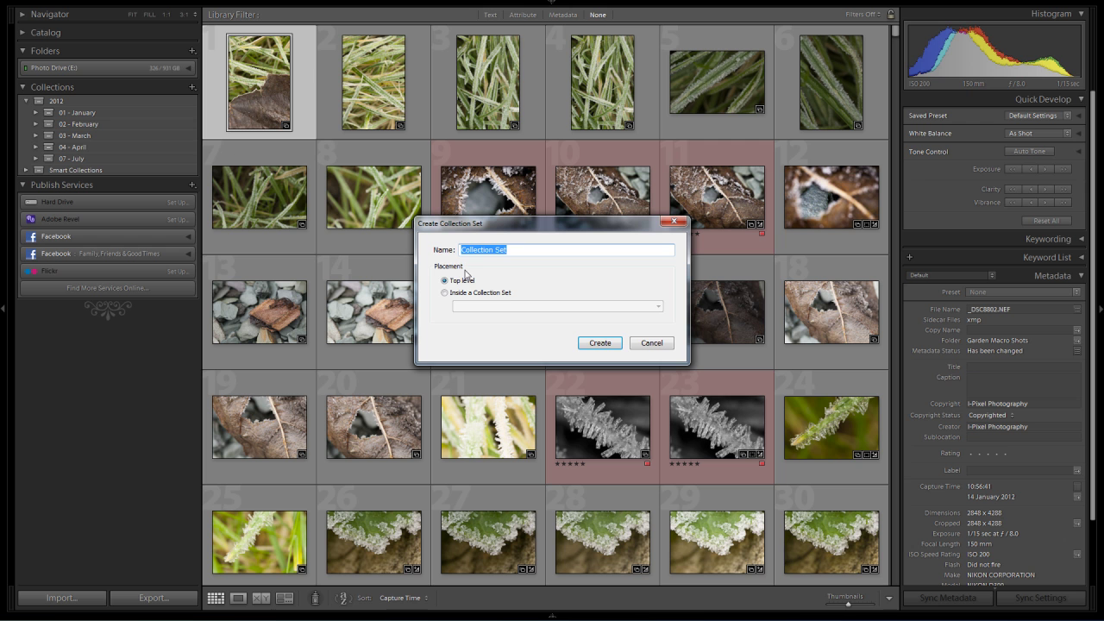
pyautogui.write('Macro')
# - Create the Macro collection set and expand it in the Collections panel
pyautogui.click(601, 341)
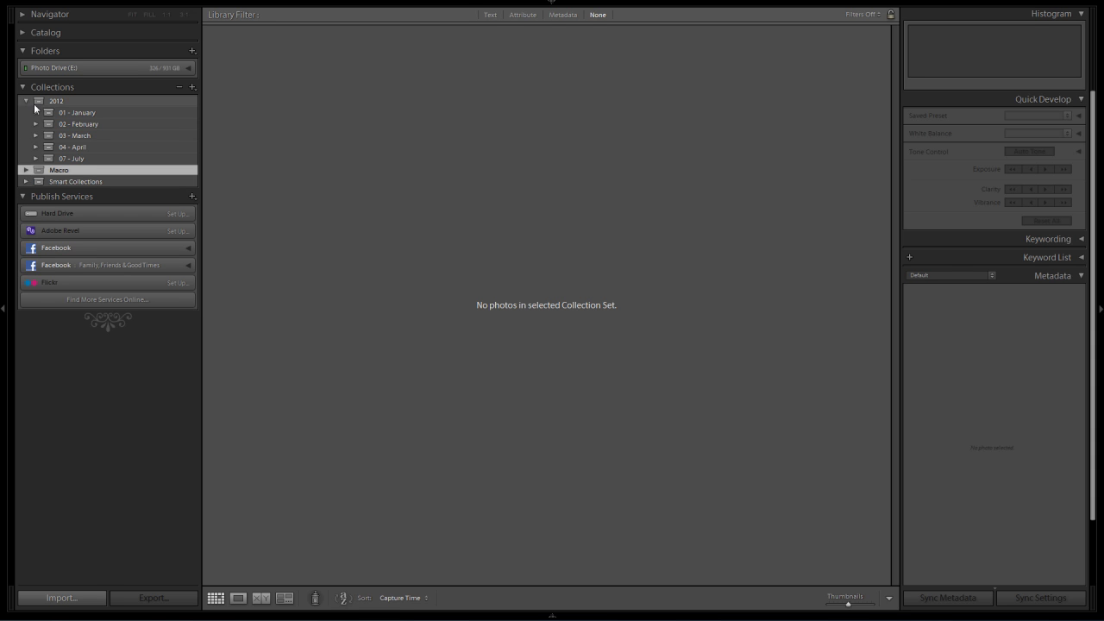
pyautogui.click(25, 171)
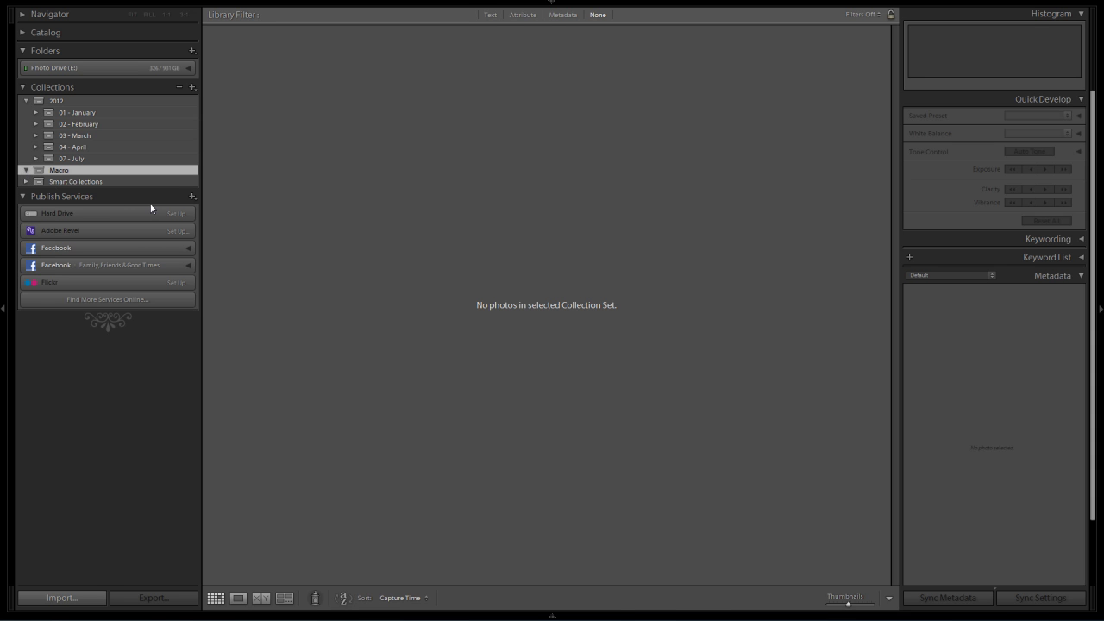
pyautogui.rightClick(61, 174)
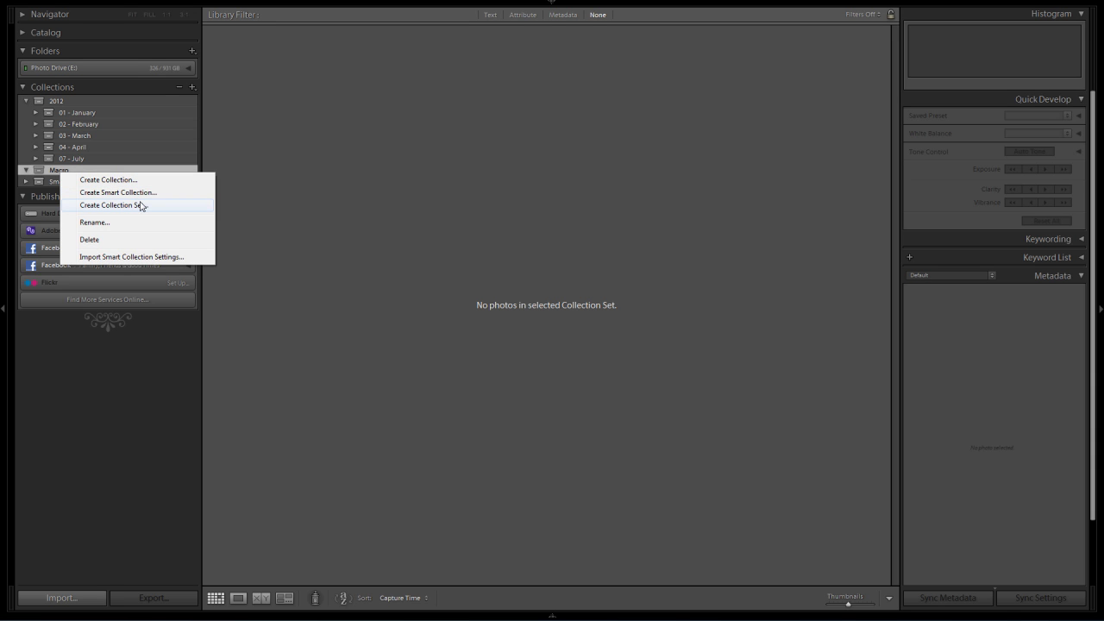
pyautogui.click(144, 86)
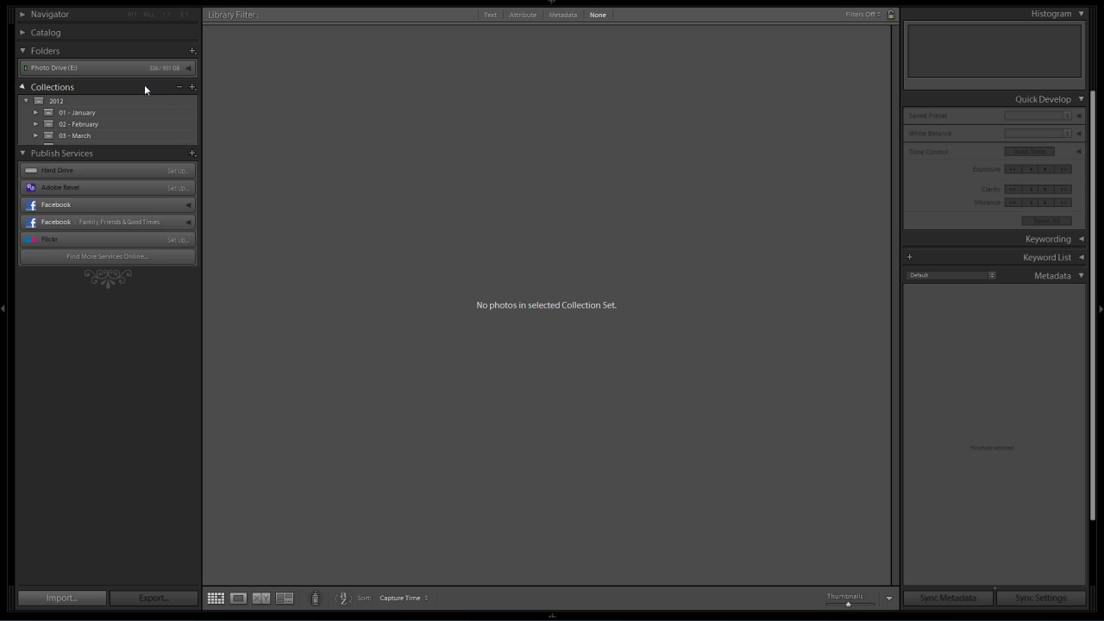
pyautogui.click(118, 89)
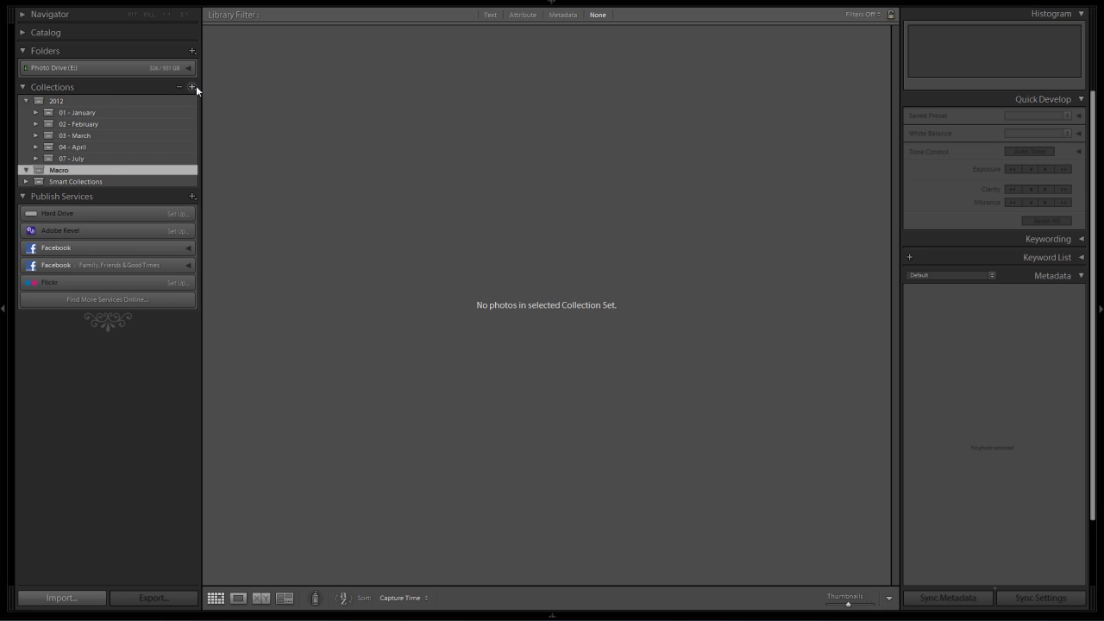
# - Create a new collection named 'Collection' inside the Macro collection set
pyautogui.click(193, 87)
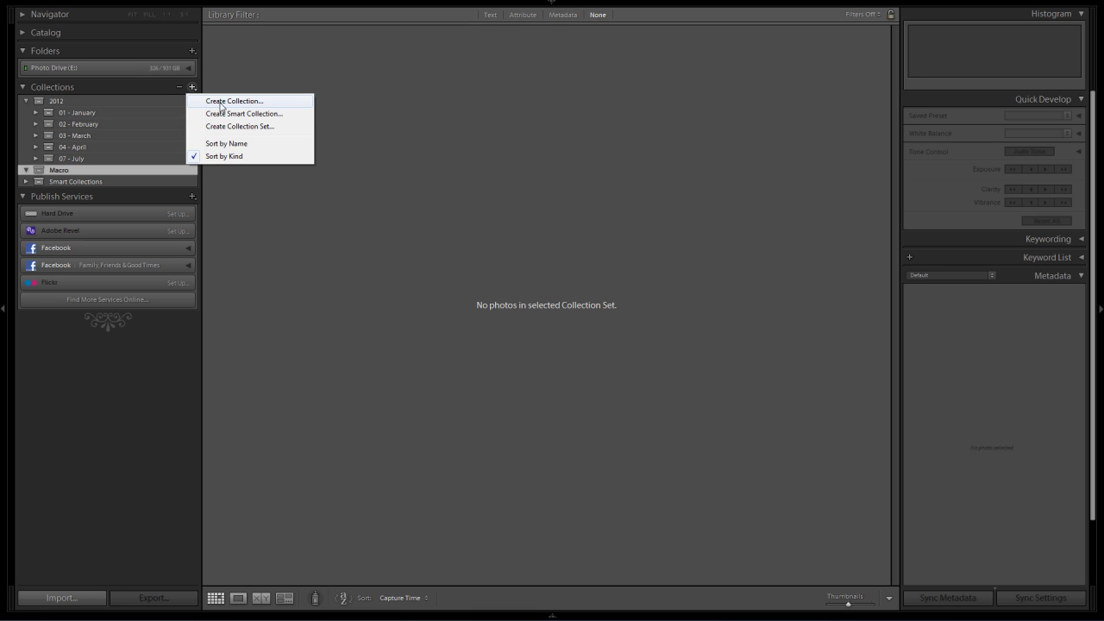
pyautogui.click(221, 102)
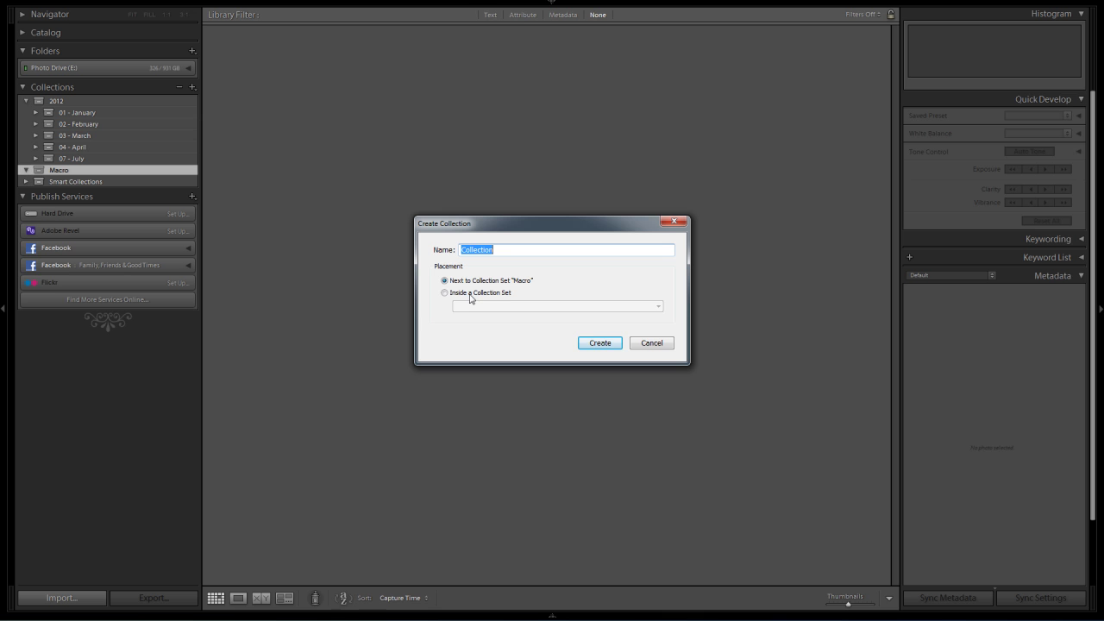
pyautogui.click(468, 294)
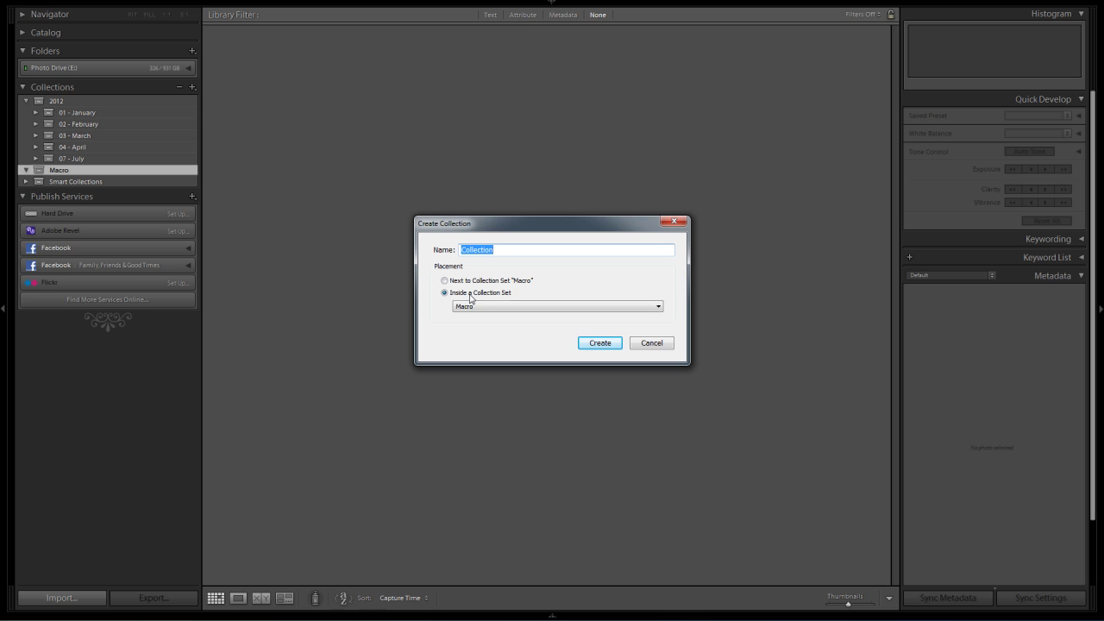
pyautogui.click(521, 307)
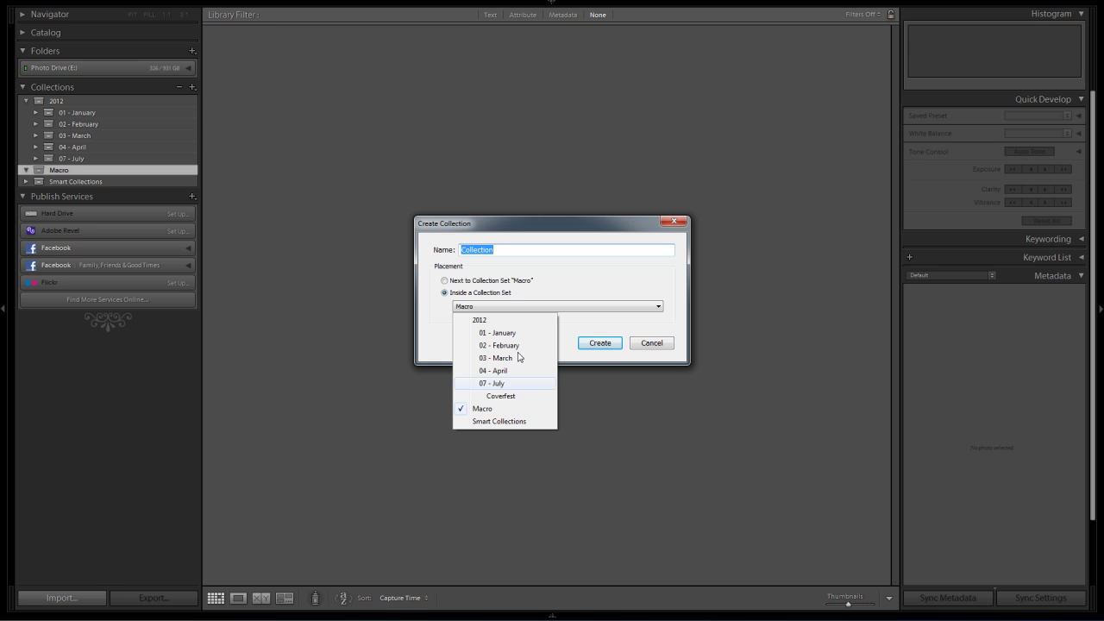
pyautogui.click(567, 293)
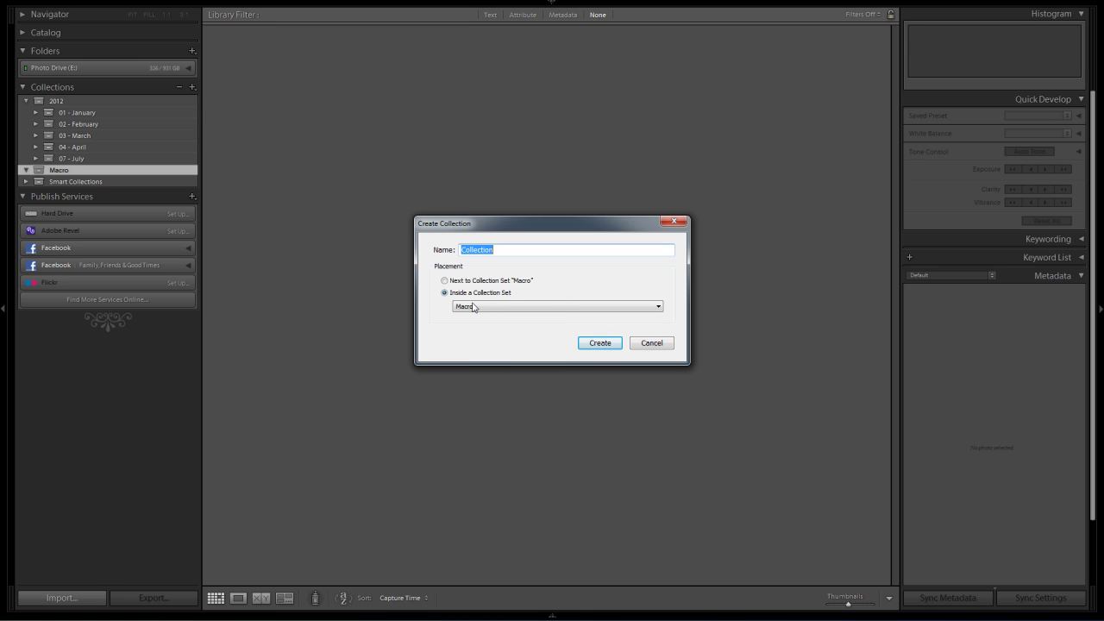
pyautogui.click(599, 342)
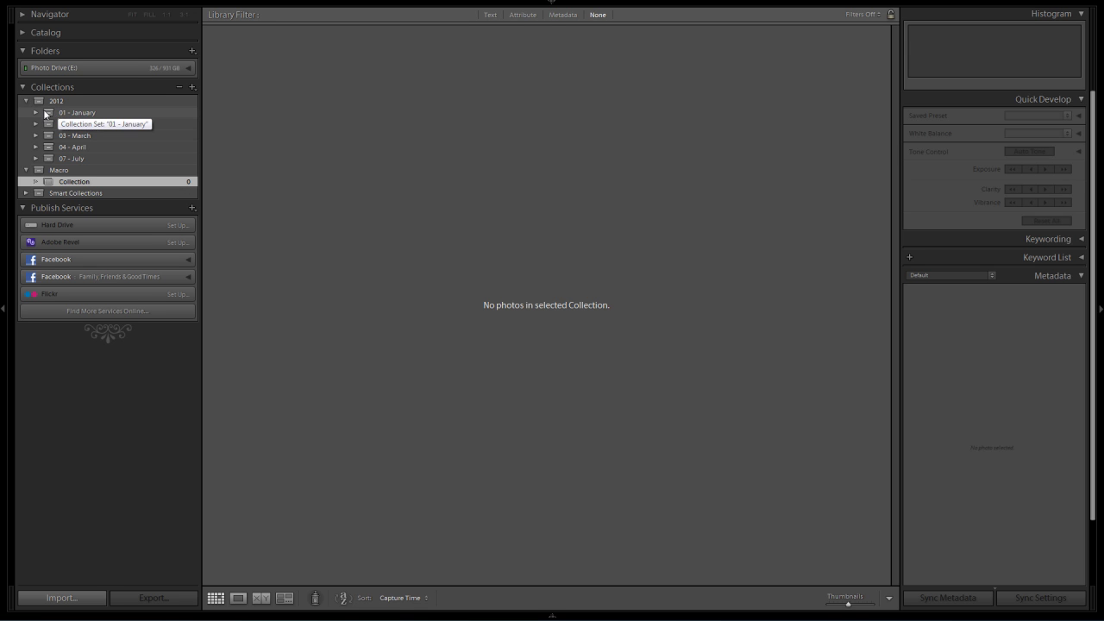
# - Expand 01 - January and open the 53-photo Garden Macro's collection
pyautogui.click(36, 113)
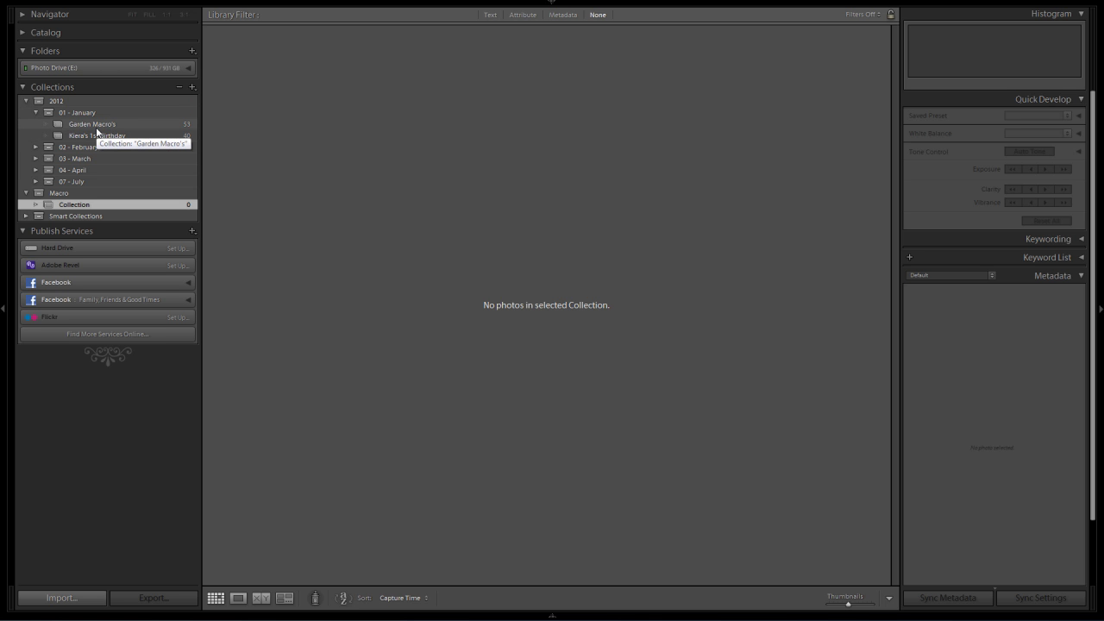
pyautogui.click(95, 126)
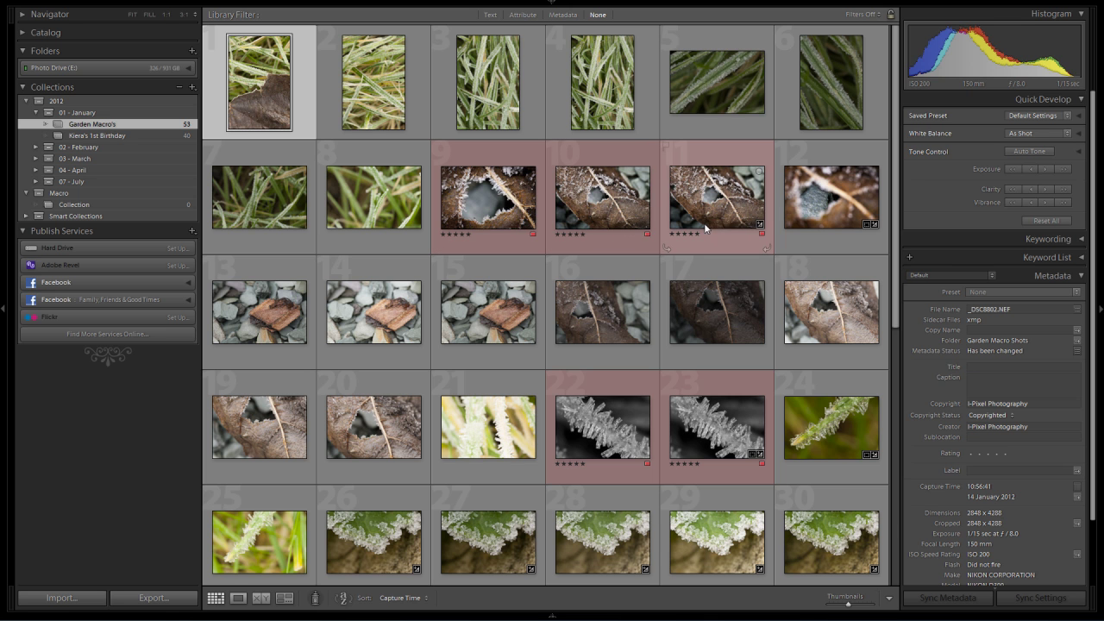
# - Add the seven Rated-filtered photos to Macro's Collection, then turn the library filters off
pyautogui.click(880, 16)
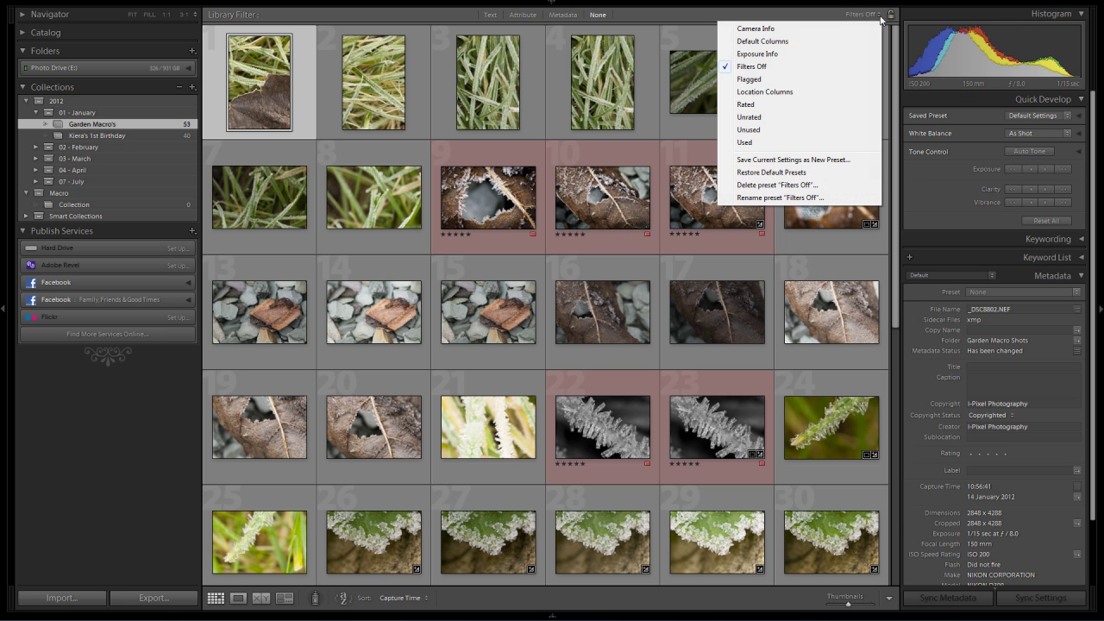
pyautogui.click(745, 105)
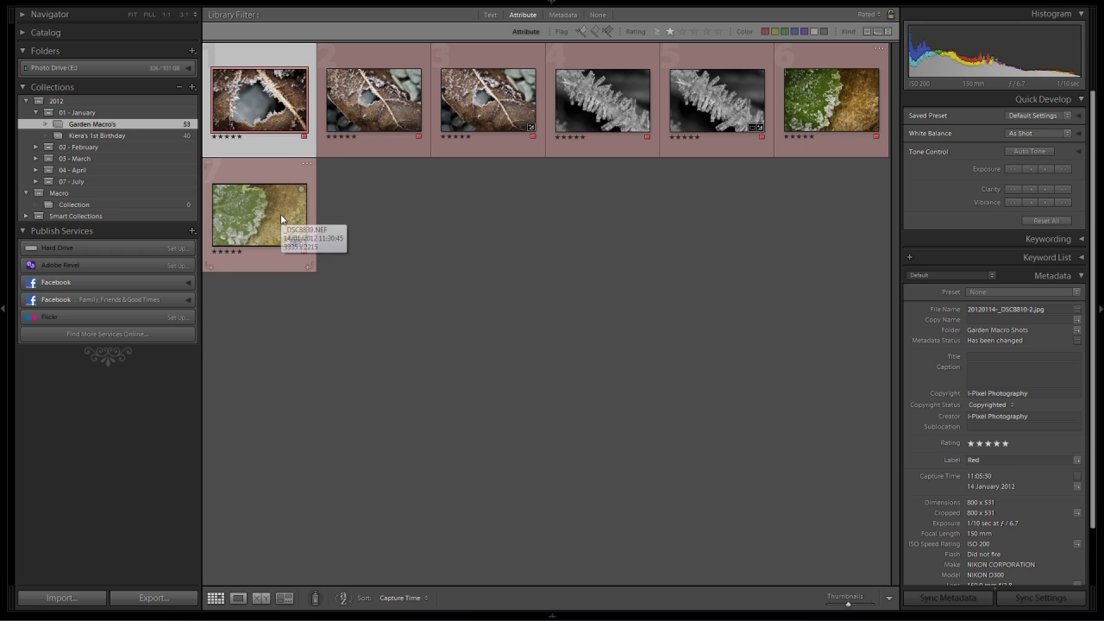
pyautogui.hotkey('ctrl', 'a')
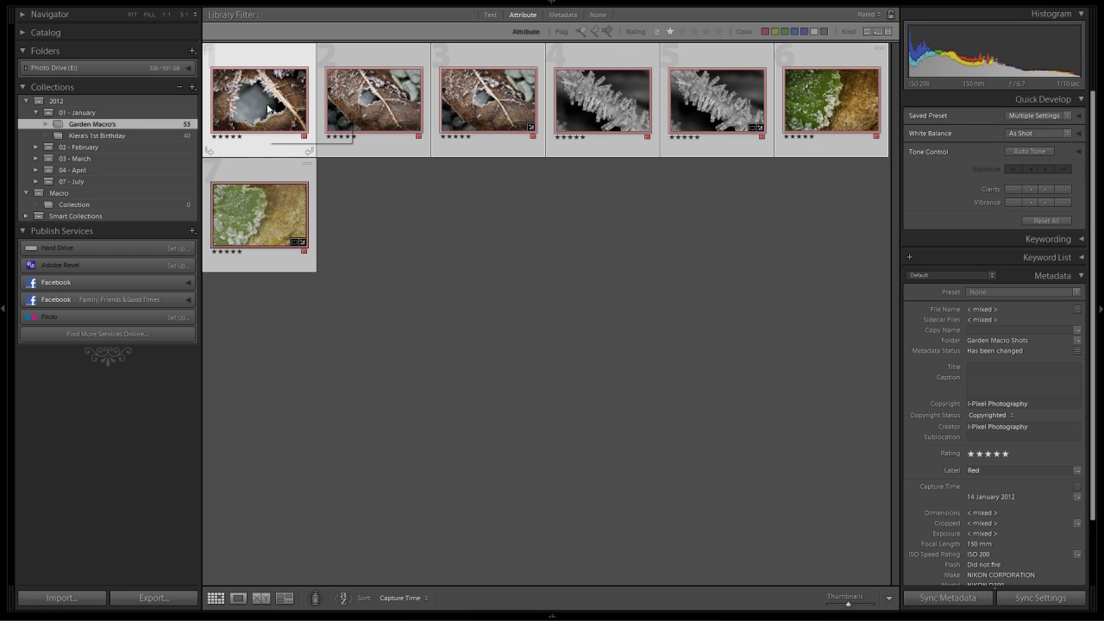
pyautogui.moveTo(269, 108); pyautogui.dragTo(126, 203)
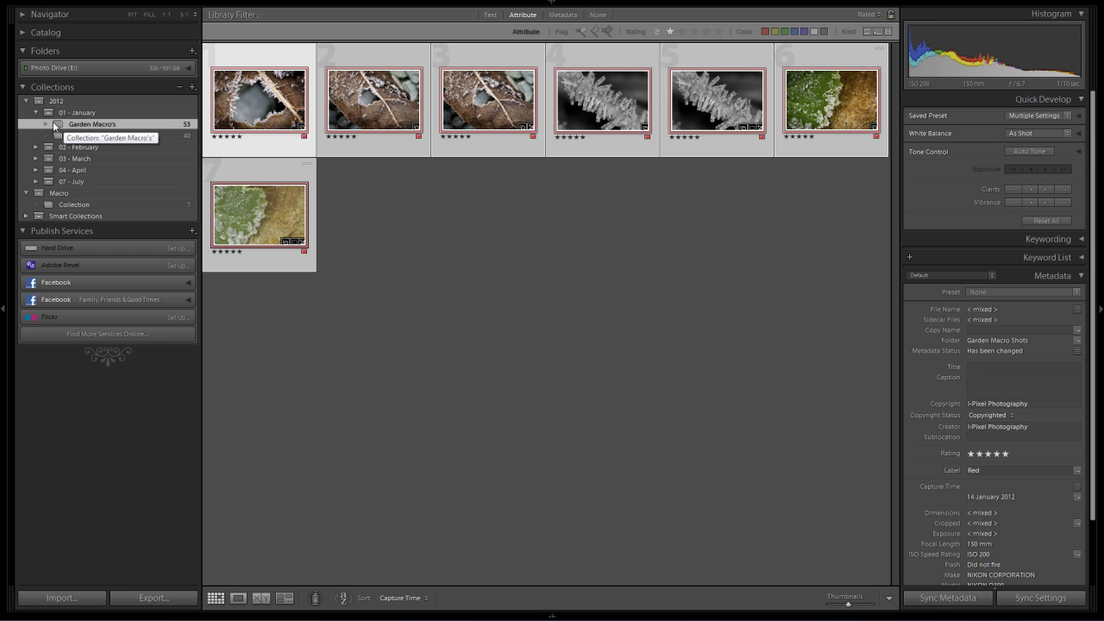
pyautogui.click(878, 16)
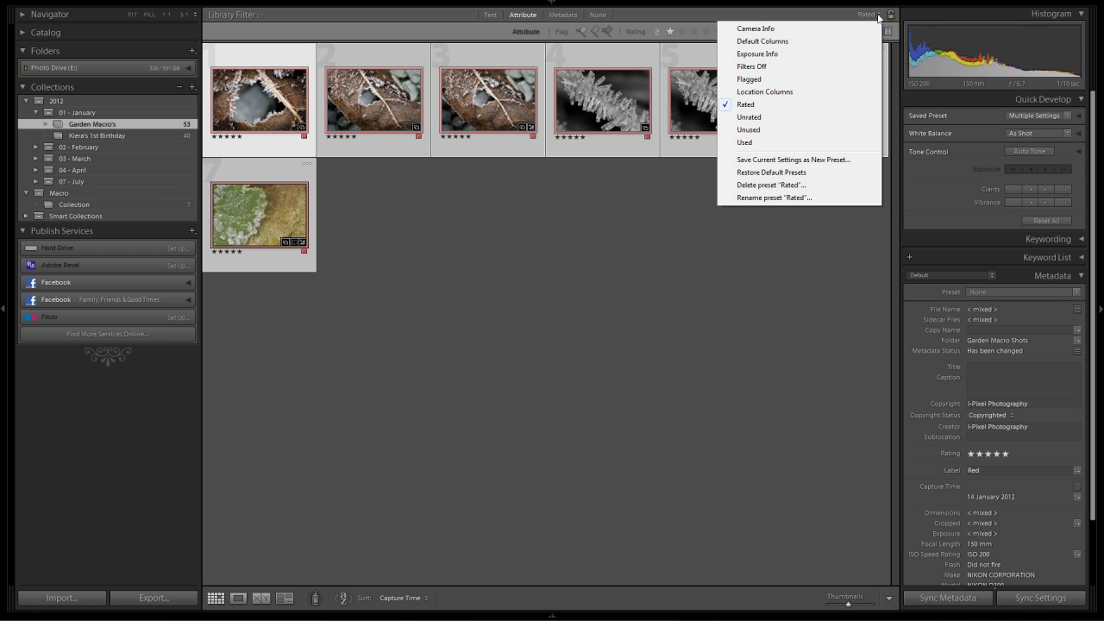
pyautogui.click(750, 66)
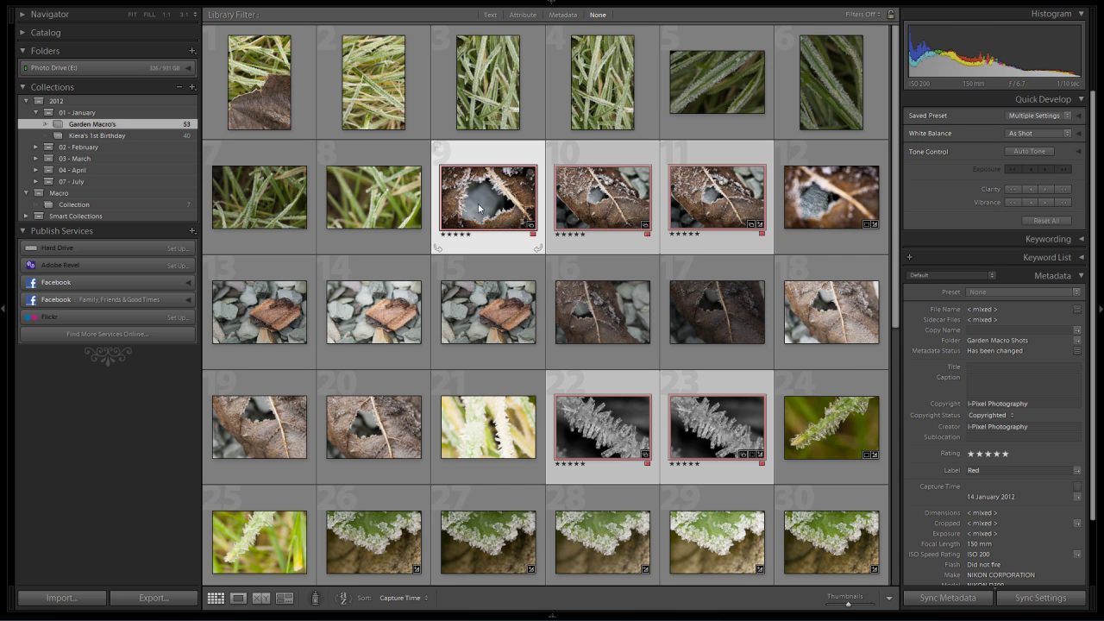
# - Deselect the photos and open Macro's Collection showing its seven frost photos
pyautogui.click(480, 301)
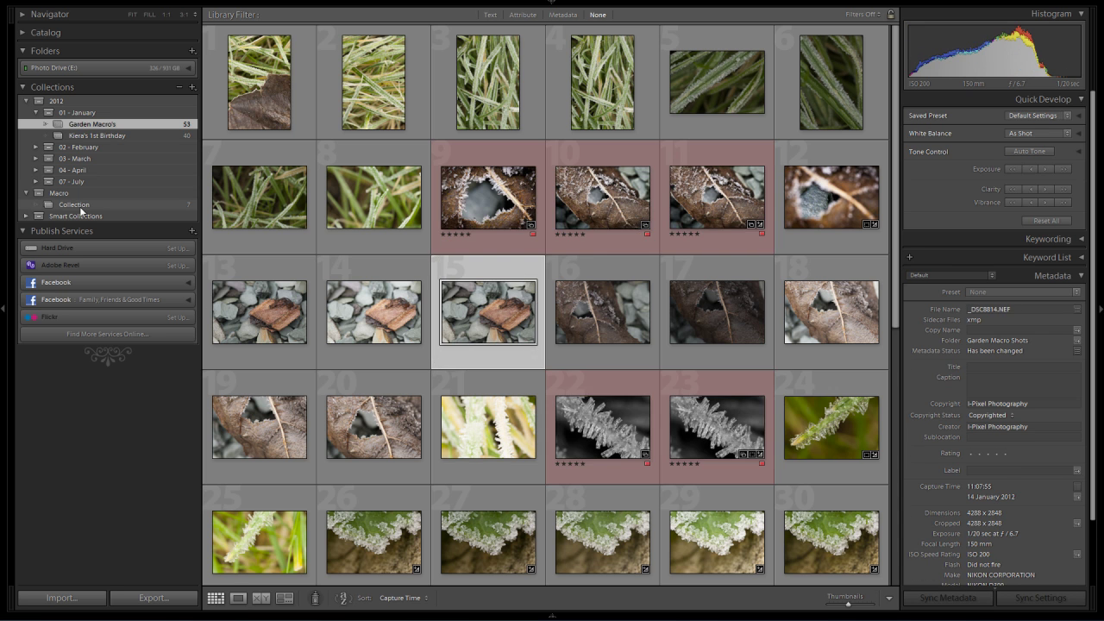
pyautogui.click(82, 207)
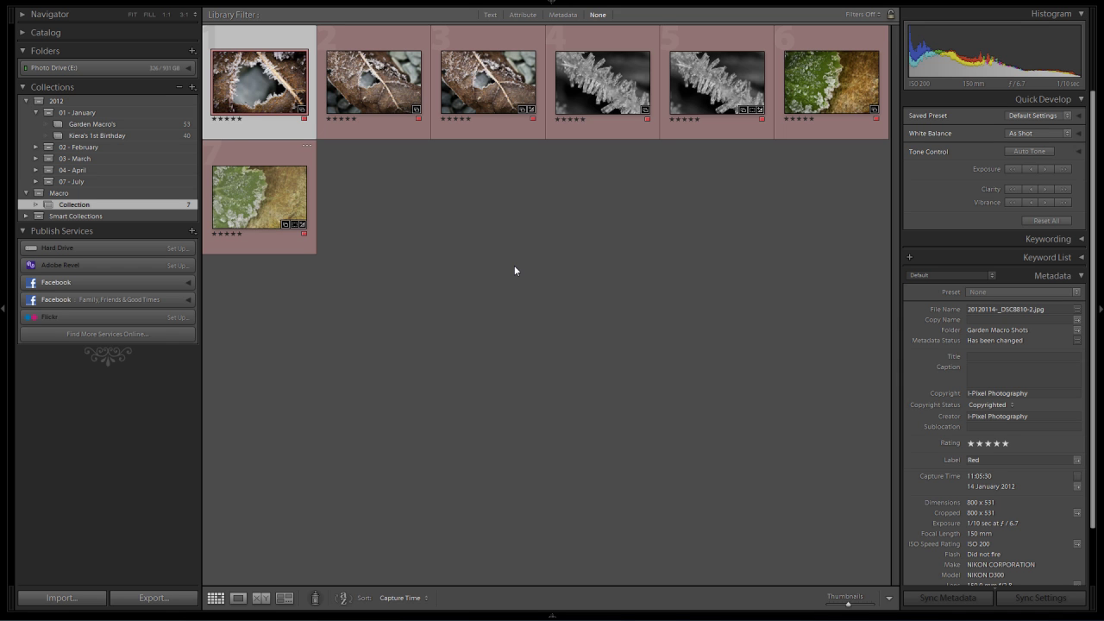
# - Rename the collection inside Macro to 'Cool Macro Shots'
pyautogui.rightClick(91, 206)
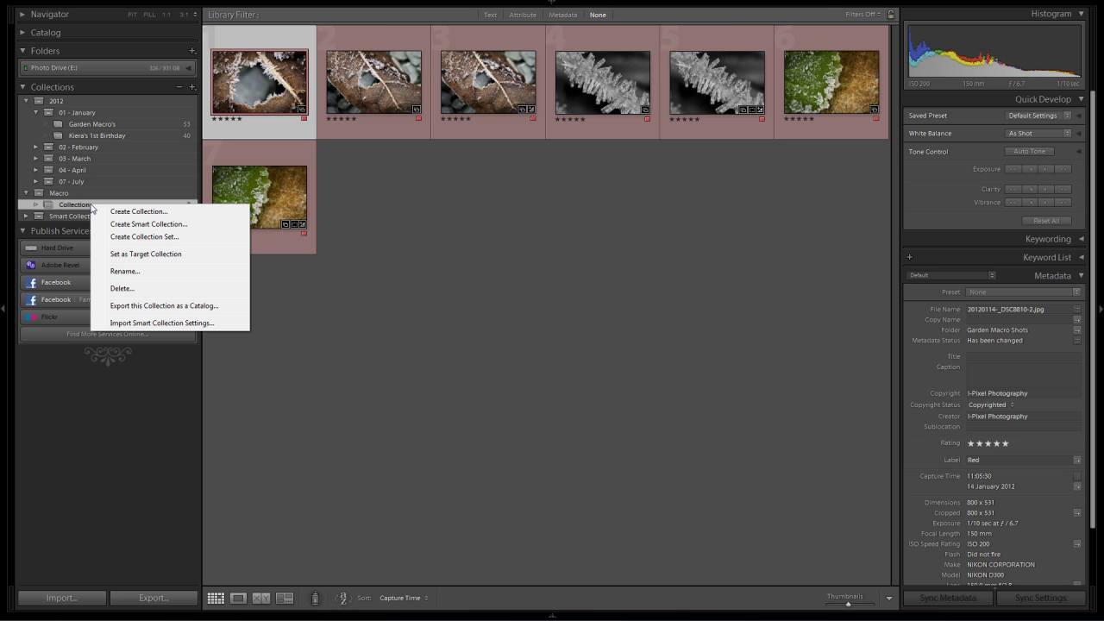
pyautogui.click(124, 271)
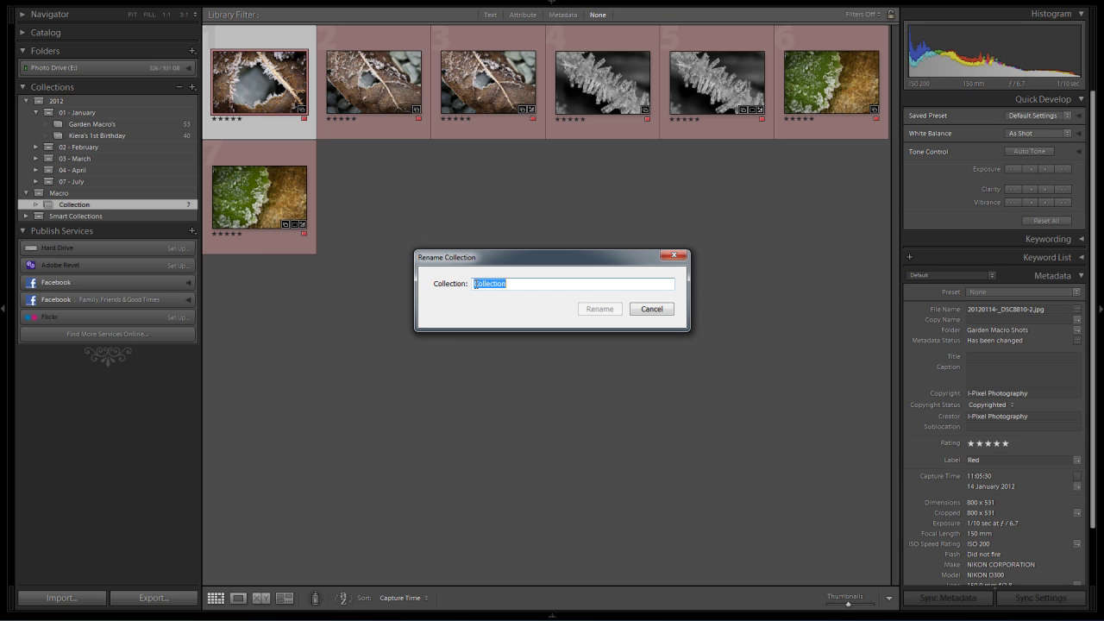
pyautogui.write('Cool Macro')
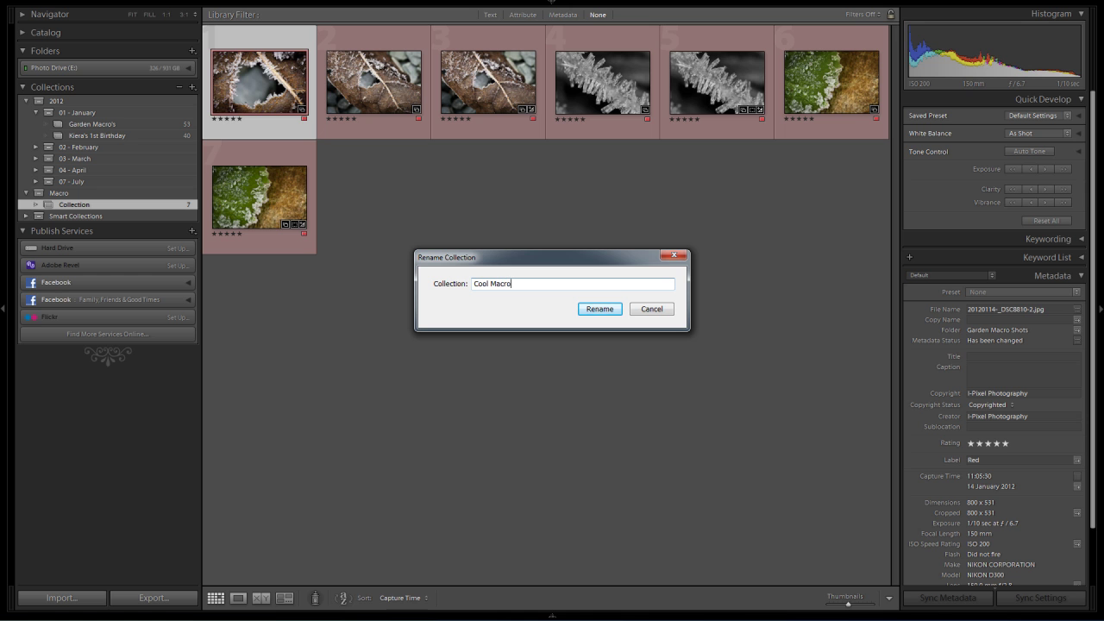
pyautogui.write(' Shots')
pyautogui.click(599, 308)
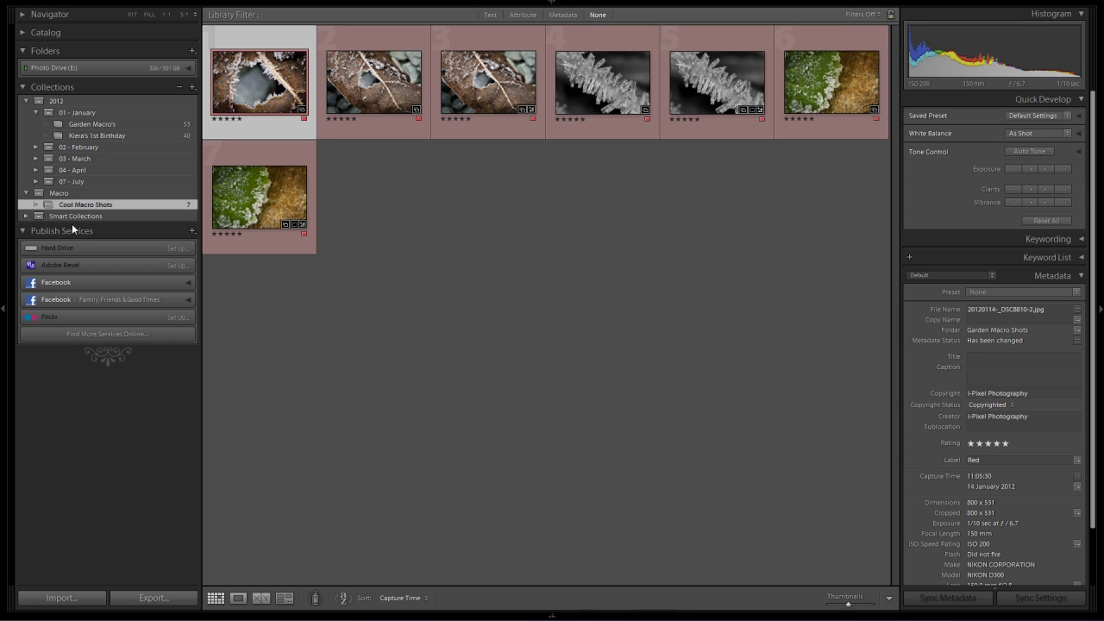